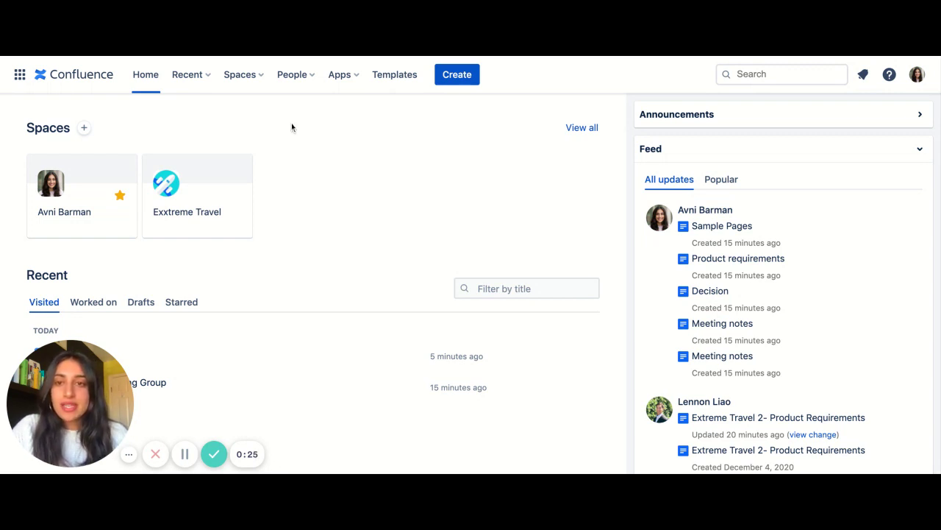
- Go to the starred personal space and open the Content Tools tab of its Space Settings
left_click(263, 86)
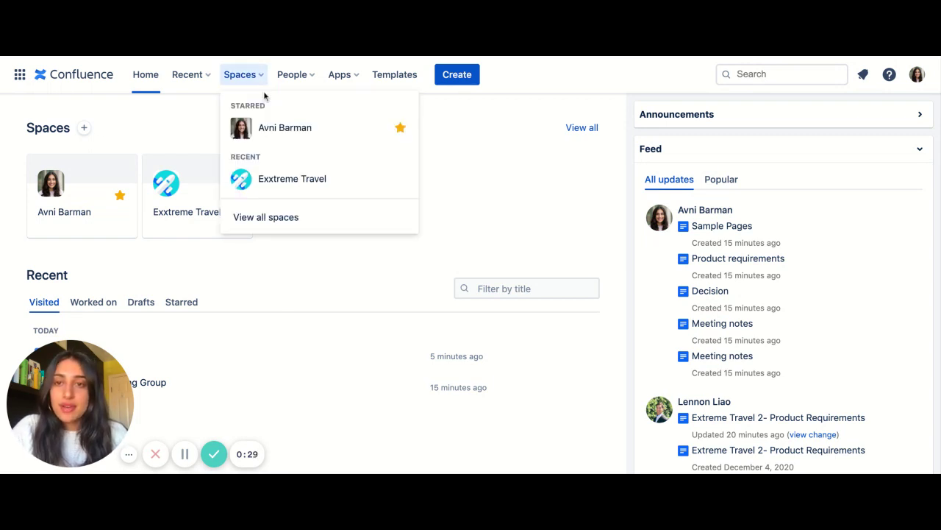
left_click(278, 129)
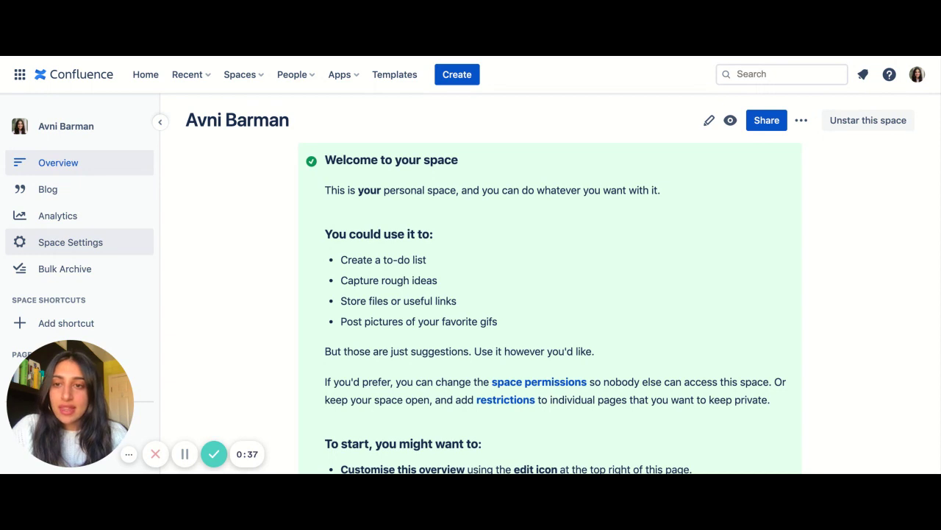
left_click(70, 242)
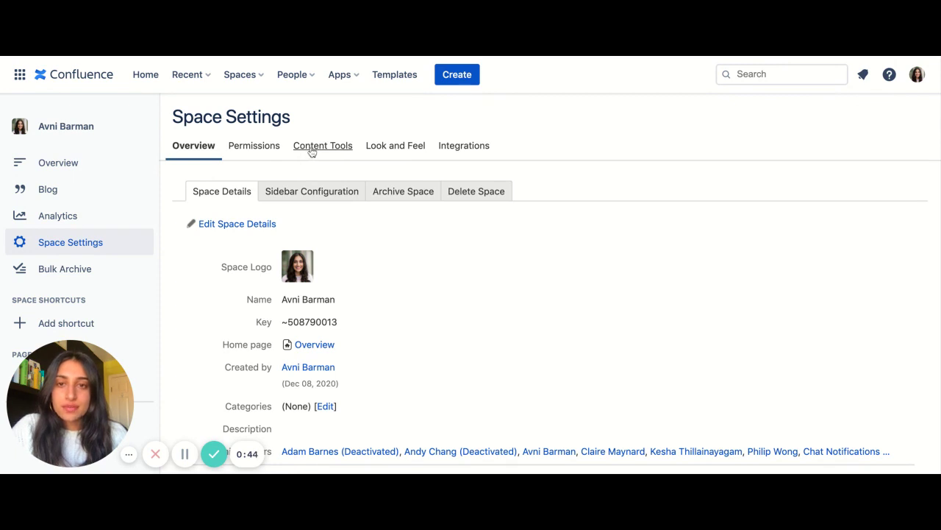
left_click(316, 156)
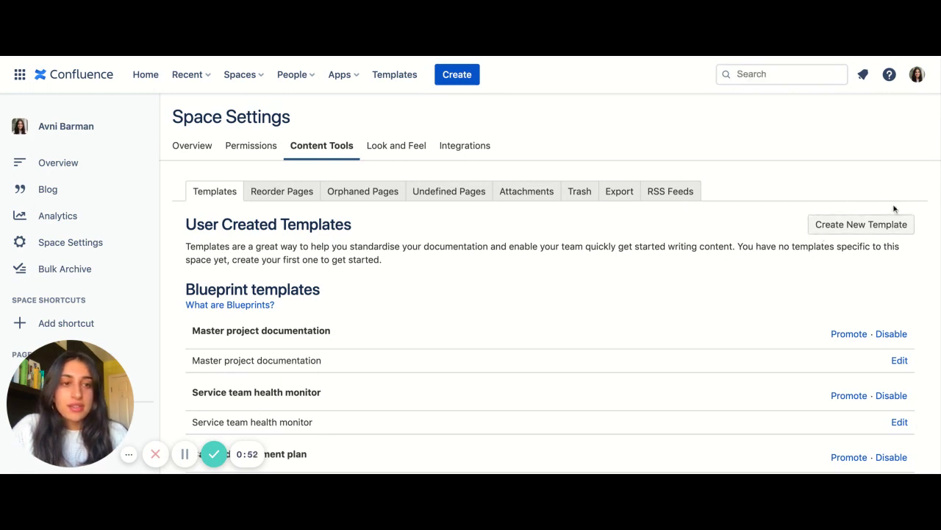
- Create a new space template titled 'User Interviews' and insert a table into its body
left_click(853, 226)
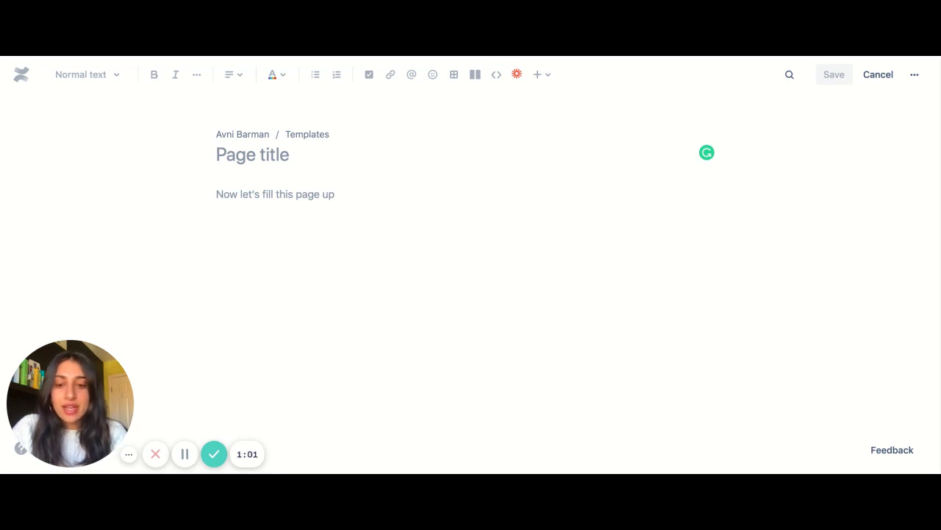
type("User Interviews")
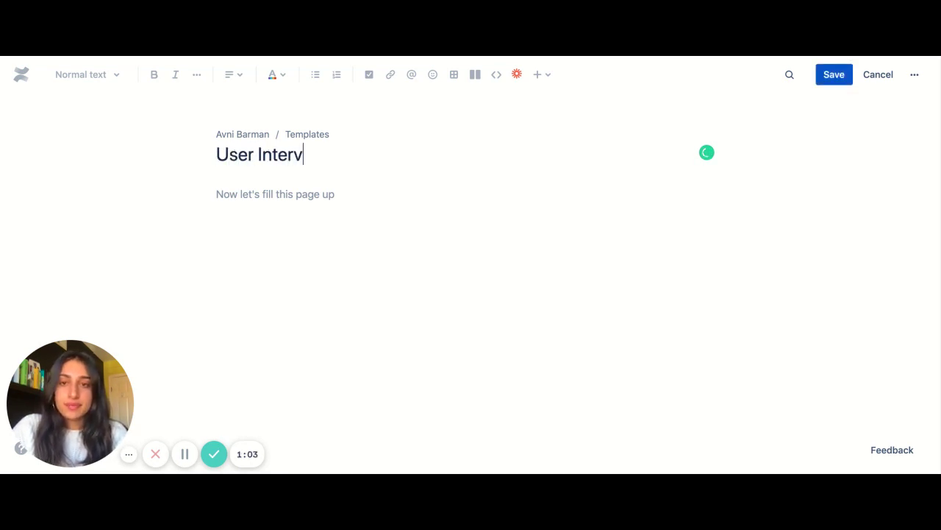
left_click(353, 197)
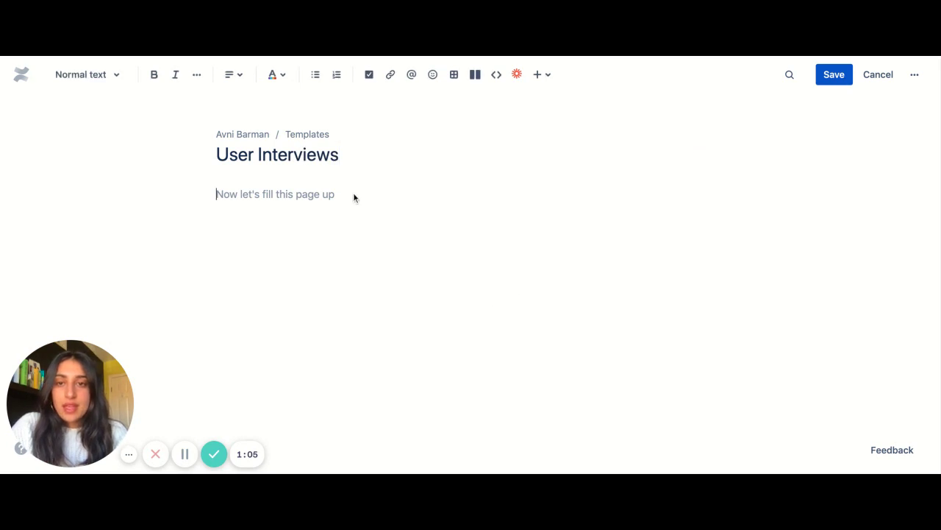
type("/")
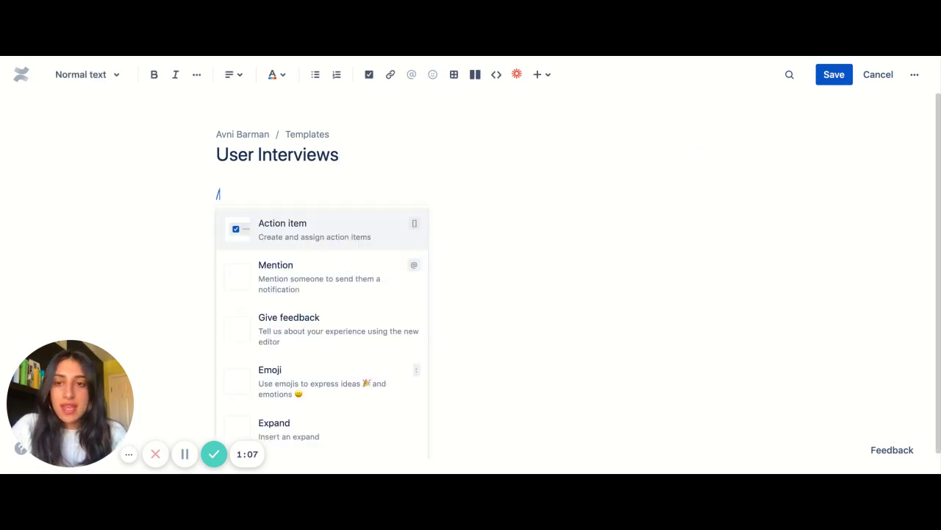
type("table")
key("Return")
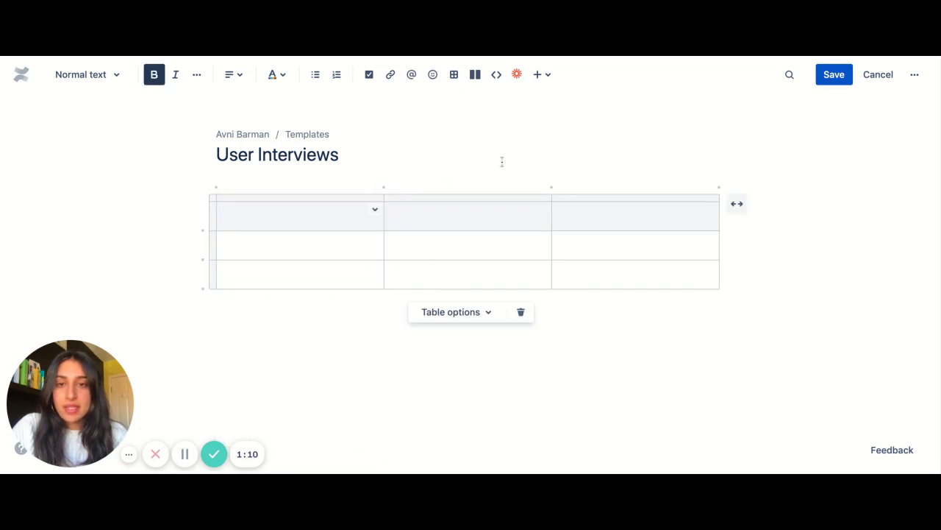
- Turn on the header column and delete the table's top row and third column
left_click(483, 312)
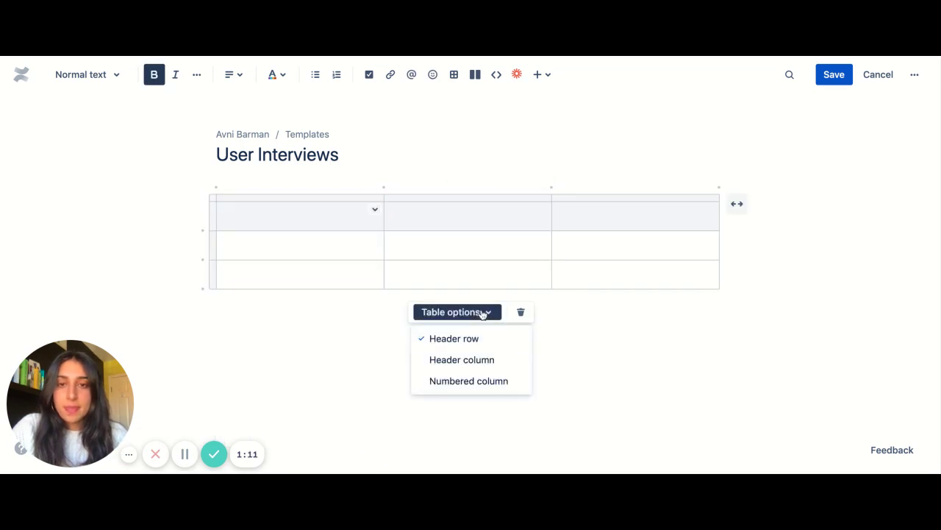
left_click(483, 359)
left_click(213, 214)
left_click(200, 214)
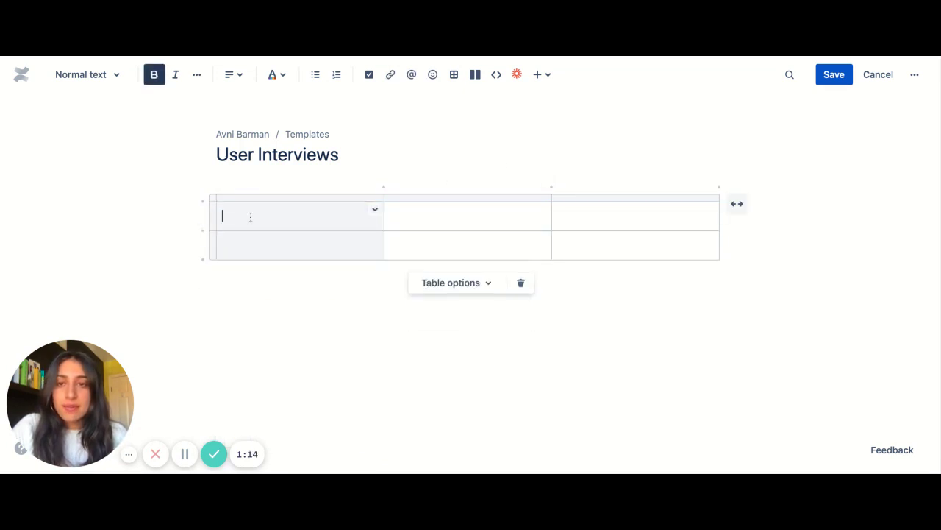
left_click(597, 197)
left_click(635, 185)
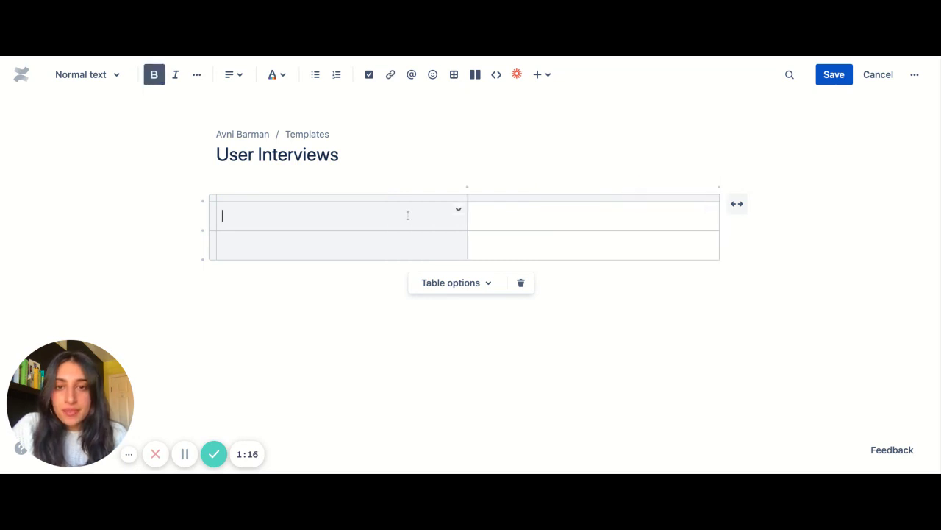
- Label the first two header cells 'Interviewee Name' and 'Interviewer Name', adding a row below
type("Intervieww")
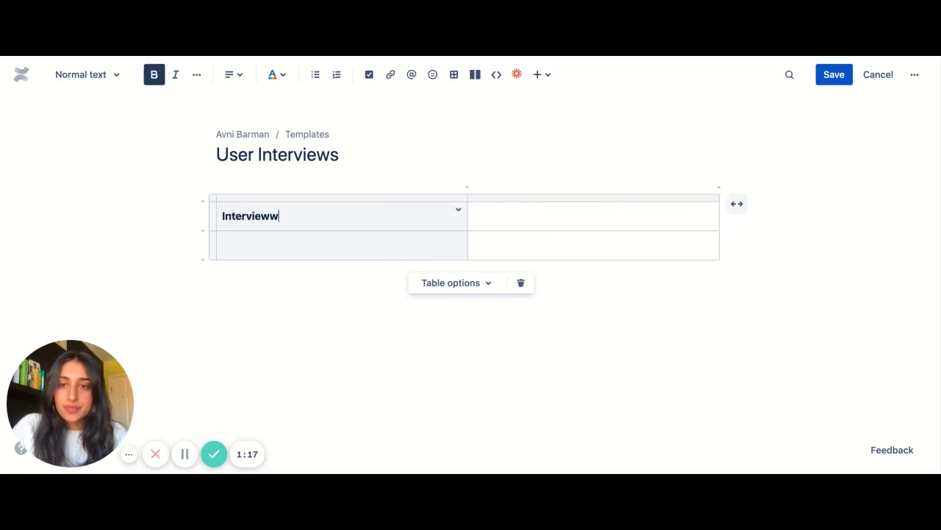
type(" N")
key("BackSpace")
key("BackSpace")
key("BackSpace")
type("ee NAme")
key("BackSpace")
key("BackSpace")
key("BackSpace")
type("ame")
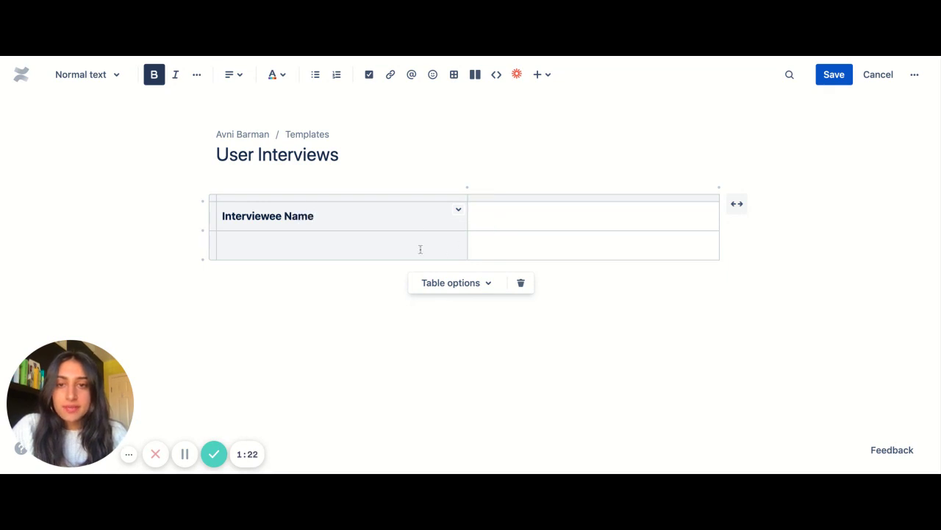
left_click(406, 249)
type("Inter")
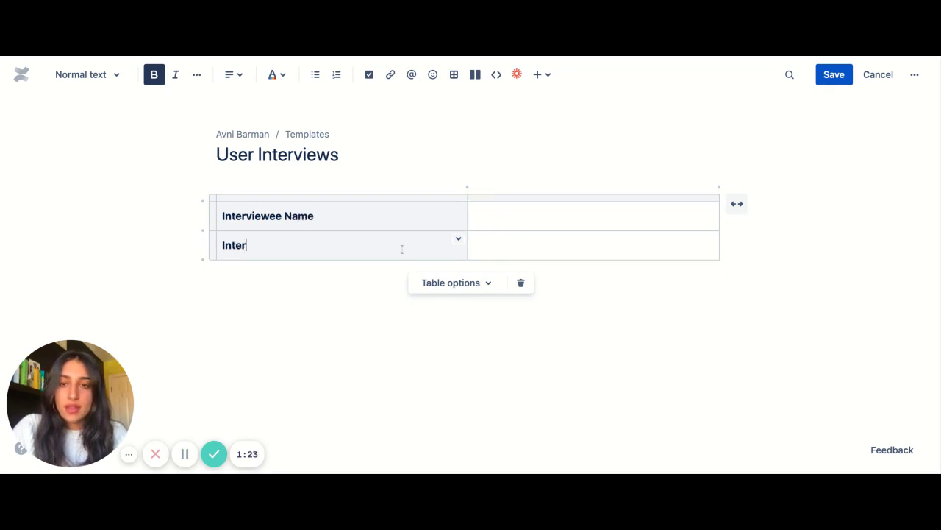
type("viewer")
left_click(458, 239)
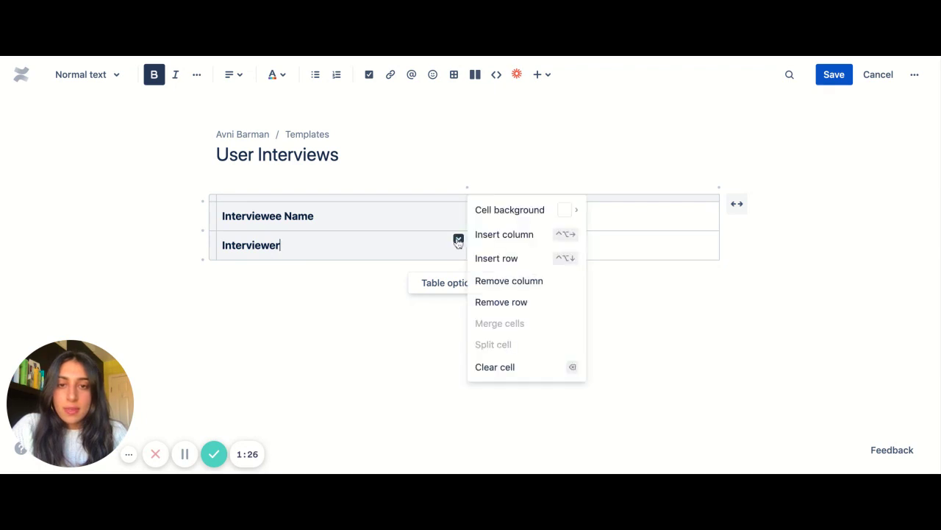
left_click(475, 263)
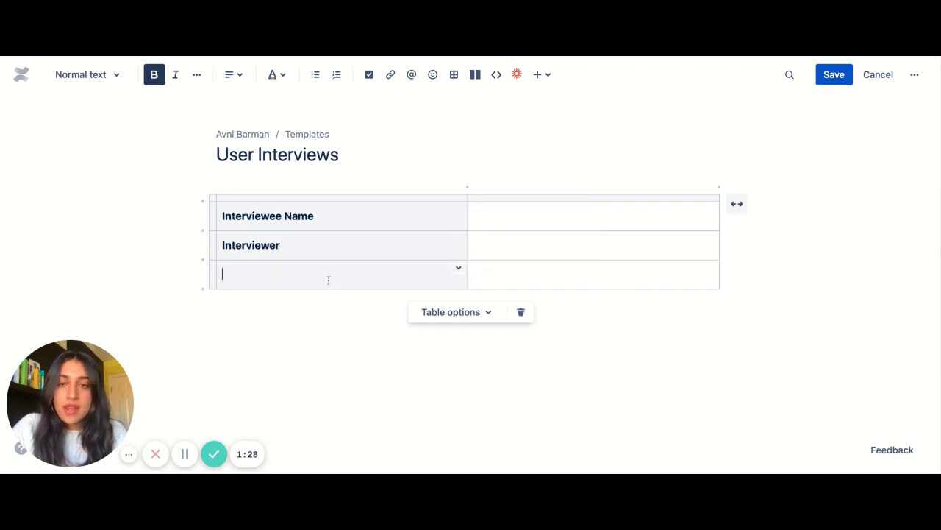
left_click(328, 247)
type("Name")
- Add the header rows 'Zoom Link' and 'Key Takeaways' to the table
left_click(294, 274)
type("Zoom Link")
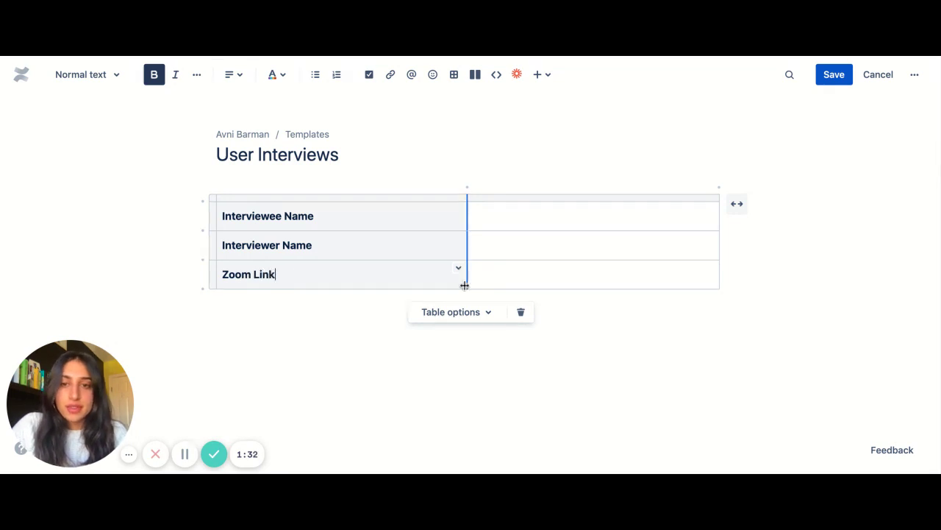
left_click(458, 268)
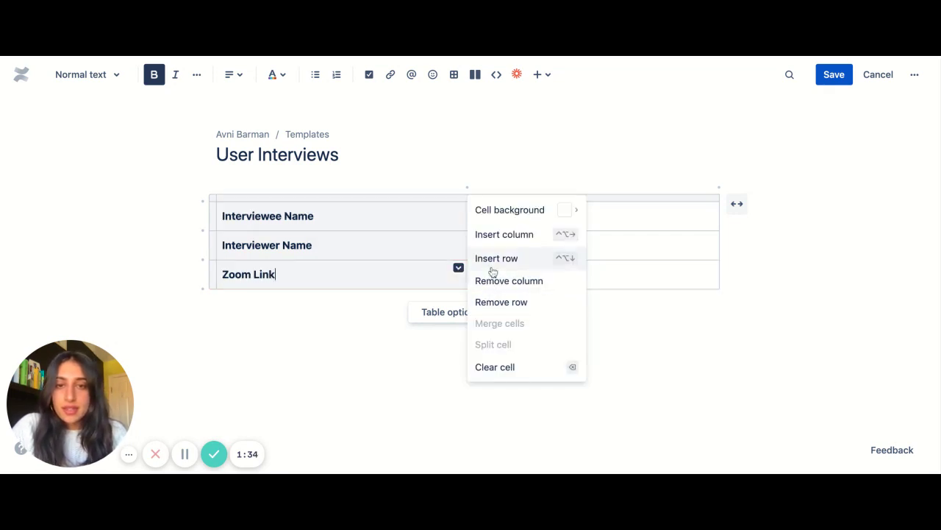
left_click(493, 259)
type("Key Takw")
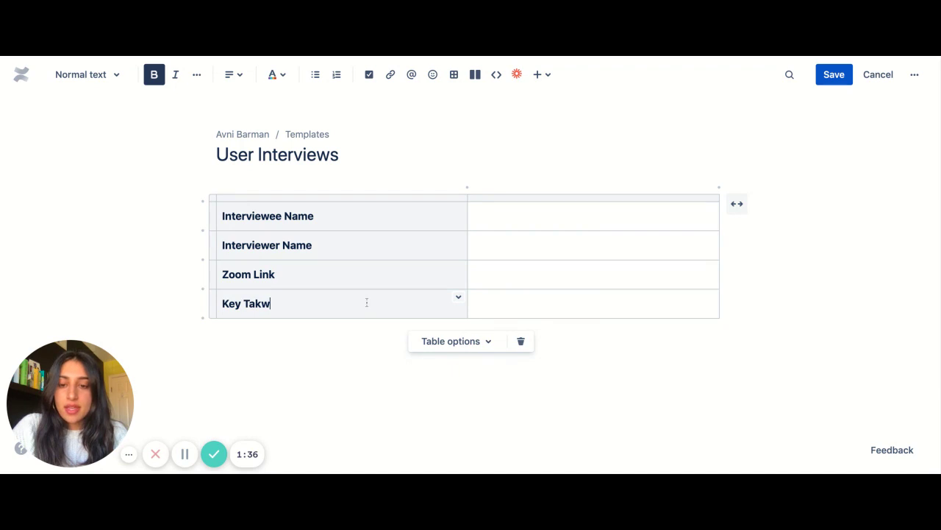
key("BackSpace")
type("eaways")
left_click(349, 346)
- Add a Heading 1 'Script' with a '...' line beneath the table, then save the template
type("/head")
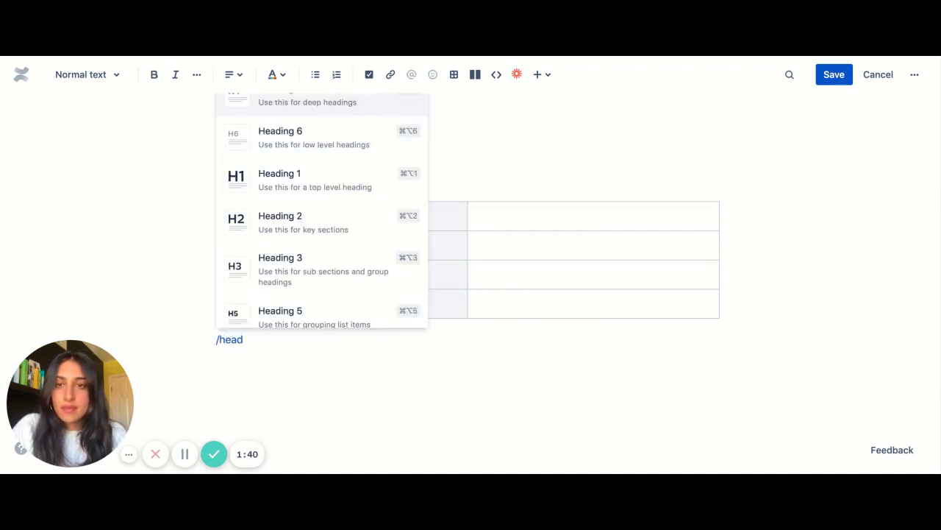
left_click(358, 166)
type("Script")
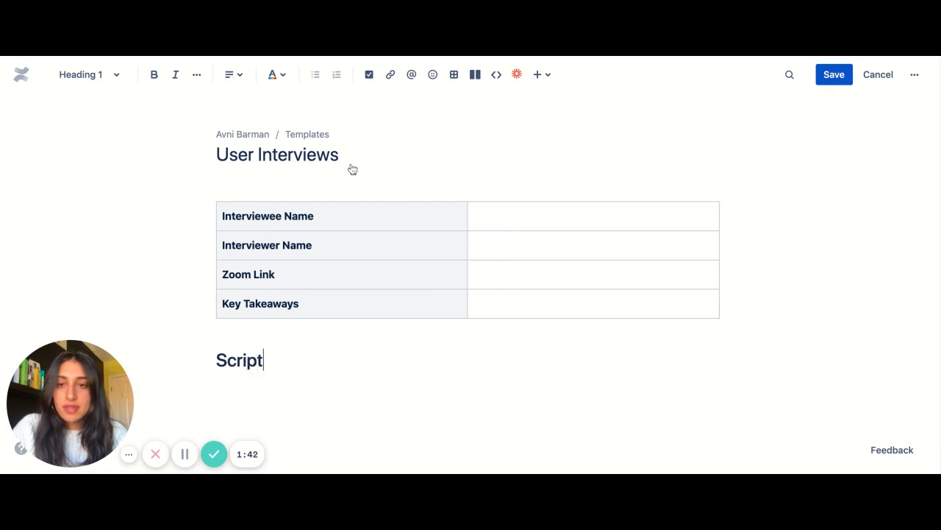
key("Return")
type("...")
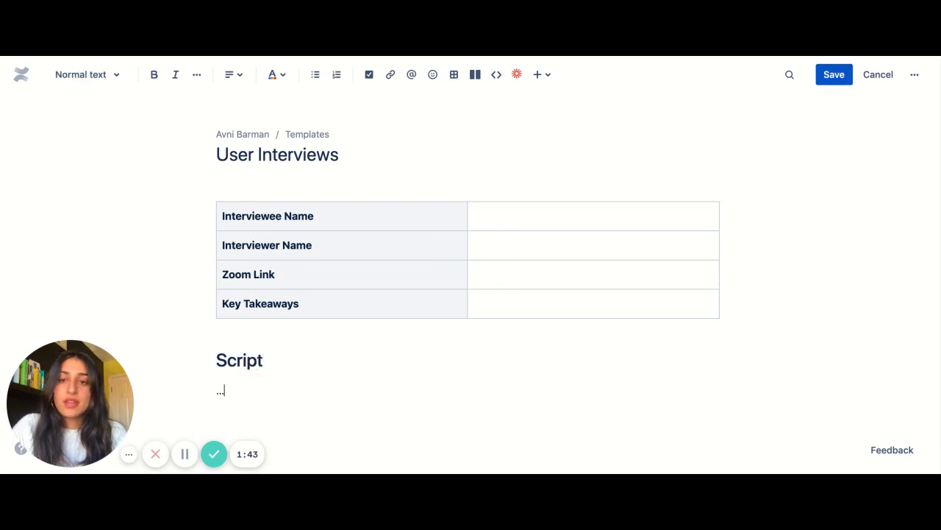
left_click(843, 80)
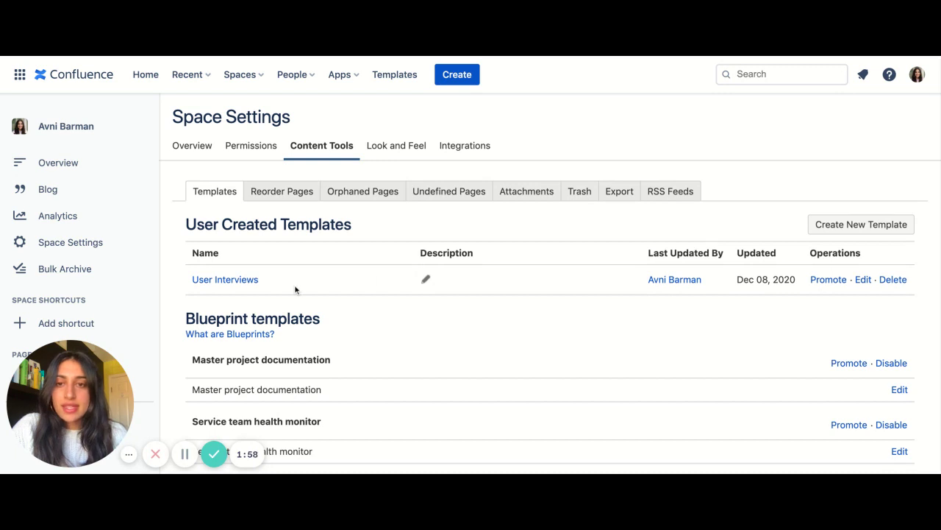
- Set the User Interviews template description to 'User Interview Template to use in FY20'
left_click(428, 284)
type("User Intervie")
type("w Template to ")
type("use in 20")
type("20")
key("BackSpace")
key("BackSpace")
key("BackSpace")
key("BackSpace")
type("FY20")
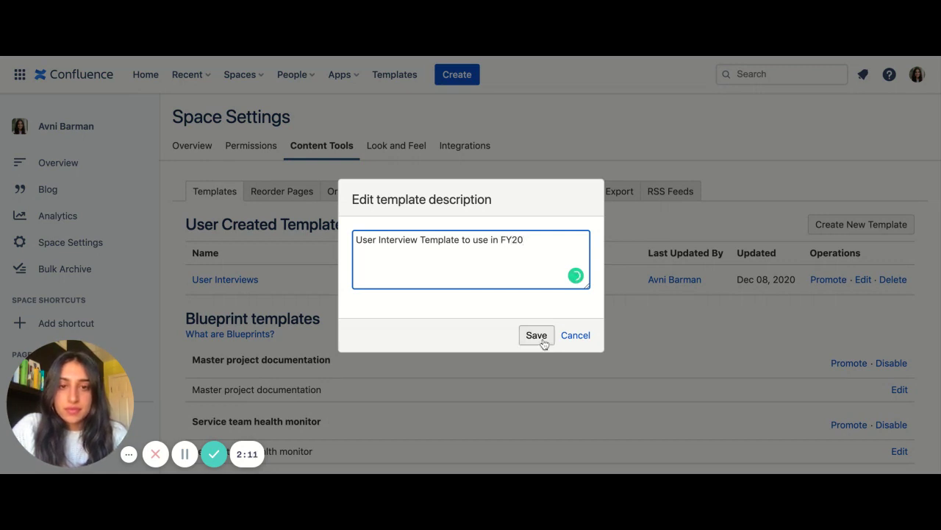
left_click(543, 340)
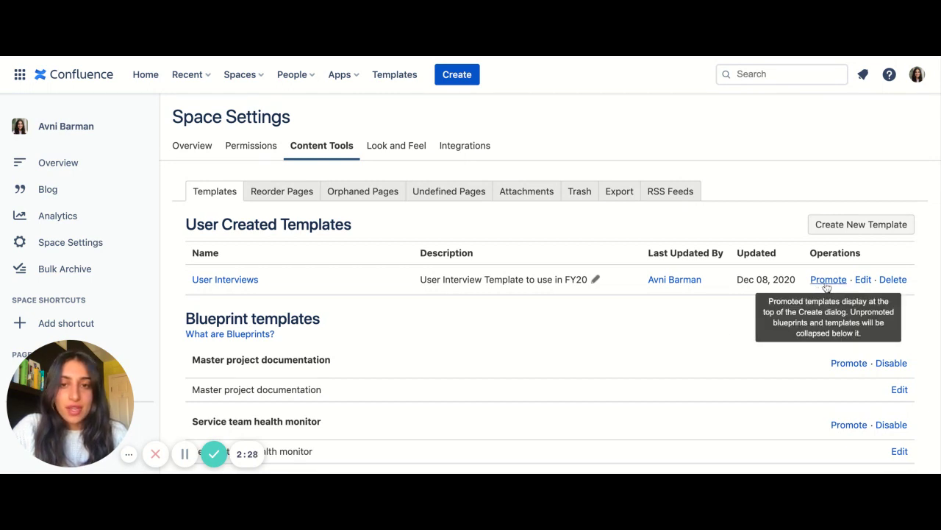
- Promote the User Interviews template from the Operations column
left_click(826, 285)
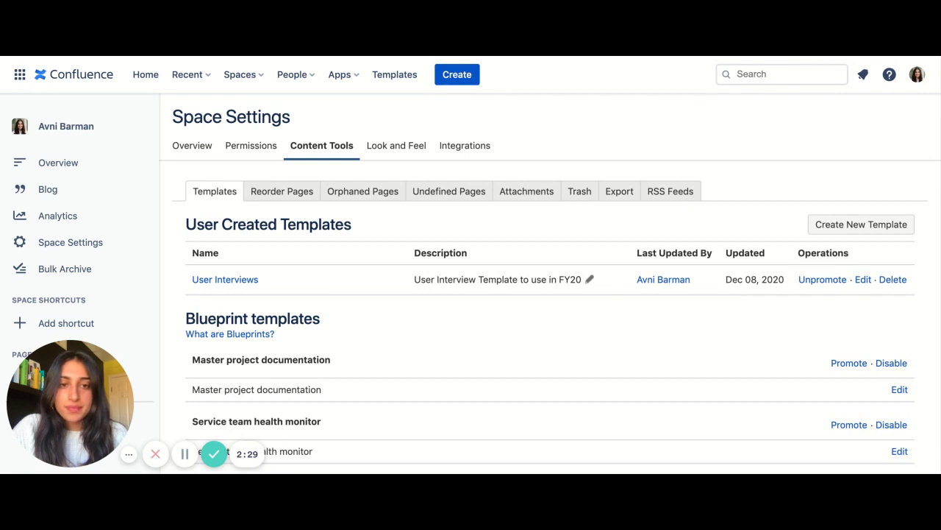